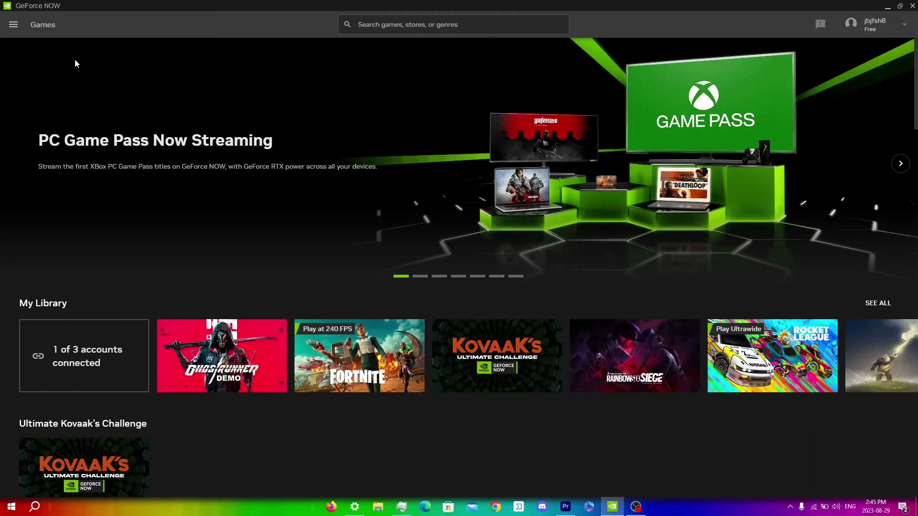
Open the GeForce NOW settings, try the Balanced streaming quality preset, and switch the streaming quality to Custom
left_click(13, 24)
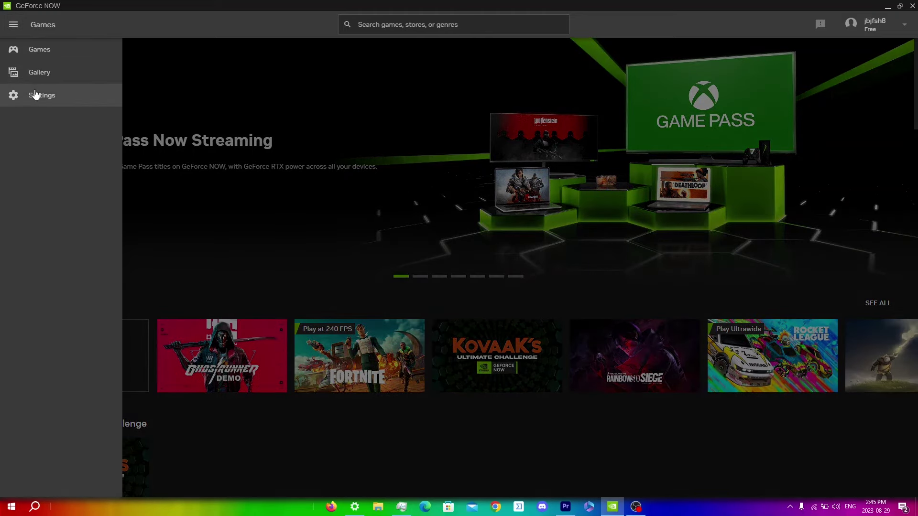
left_click(36, 93)
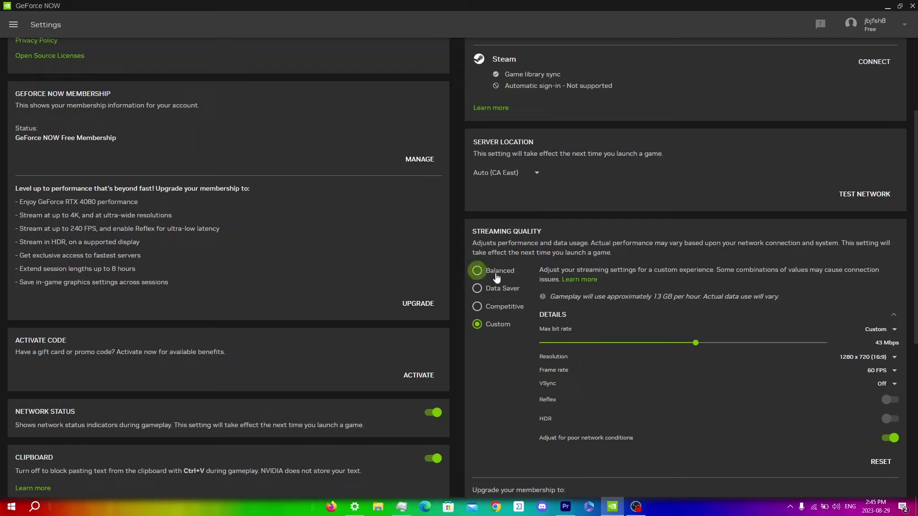
left_click(477, 270)
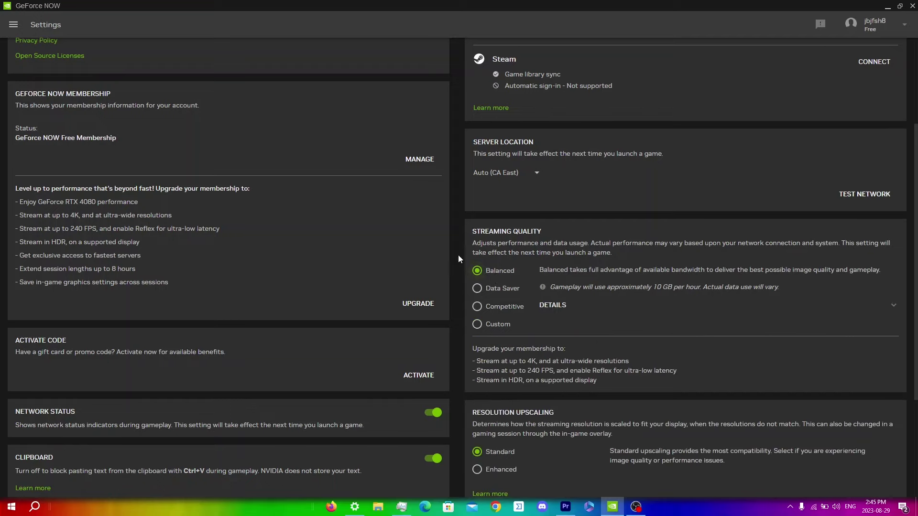
left_click(487, 329)
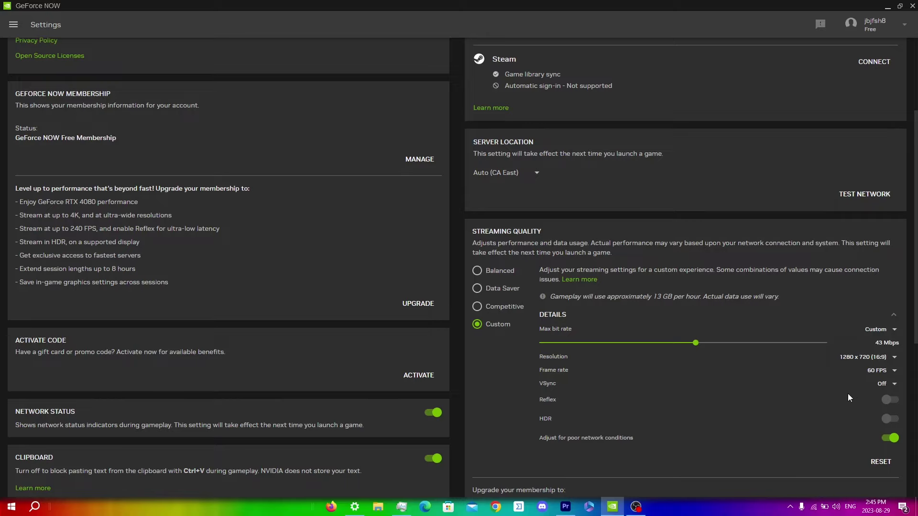
Try the Adaptive VSync option in the custom streaming quality details and return VSync to Off
left_click(882, 384)
left_click(811, 403)
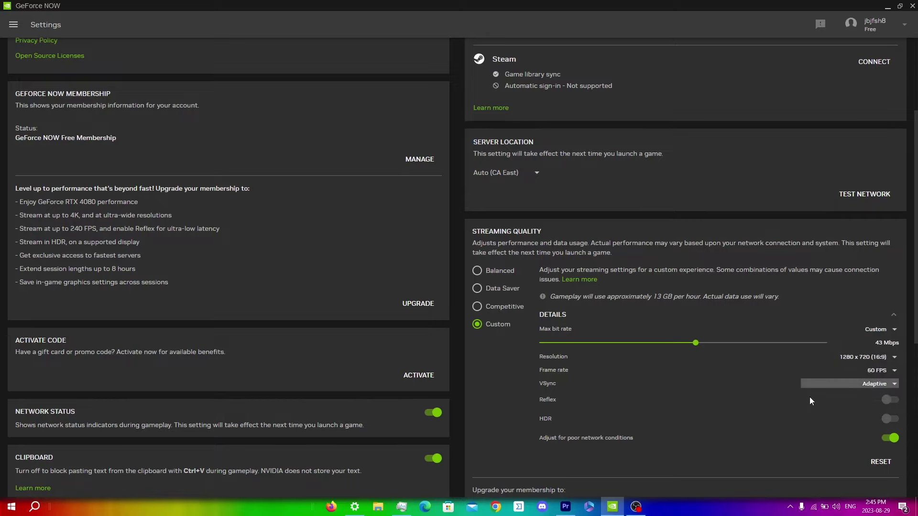
left_click(873, 385)
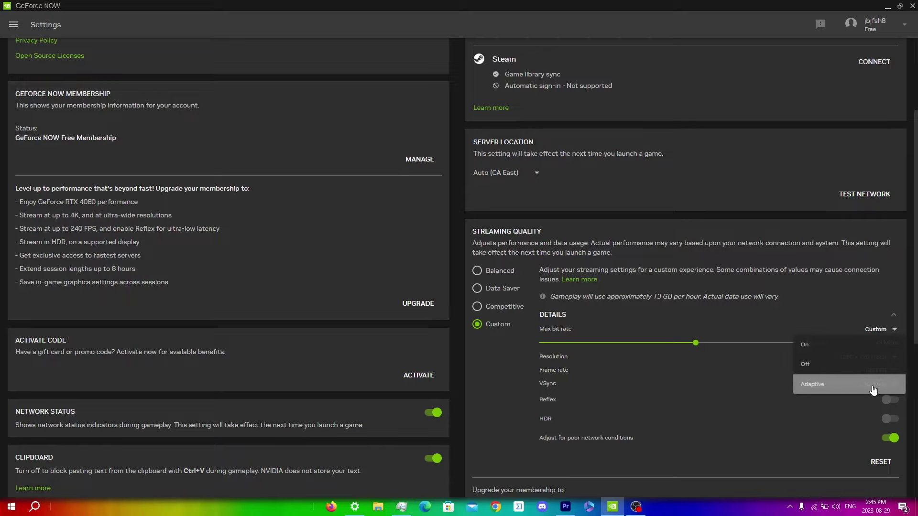
left_click(831, 365)
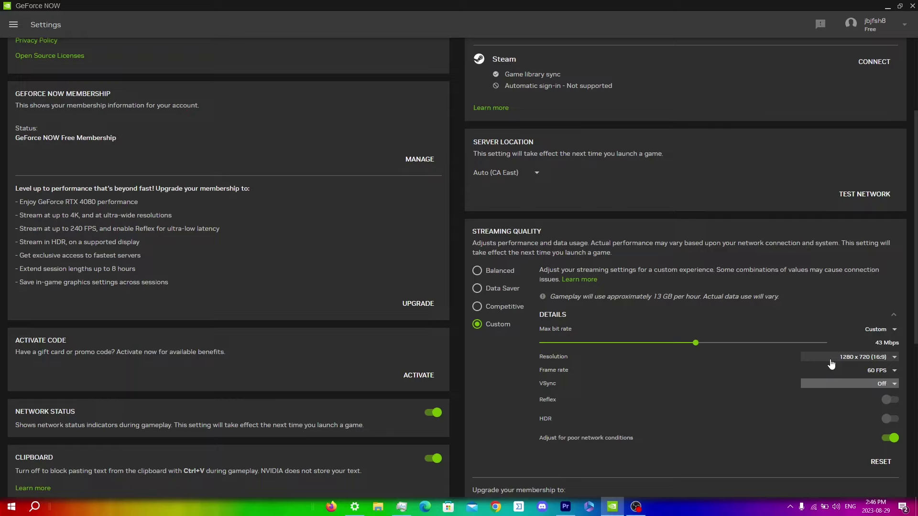
Leave the settings and launch Fortnite from the game library
key("Escape")
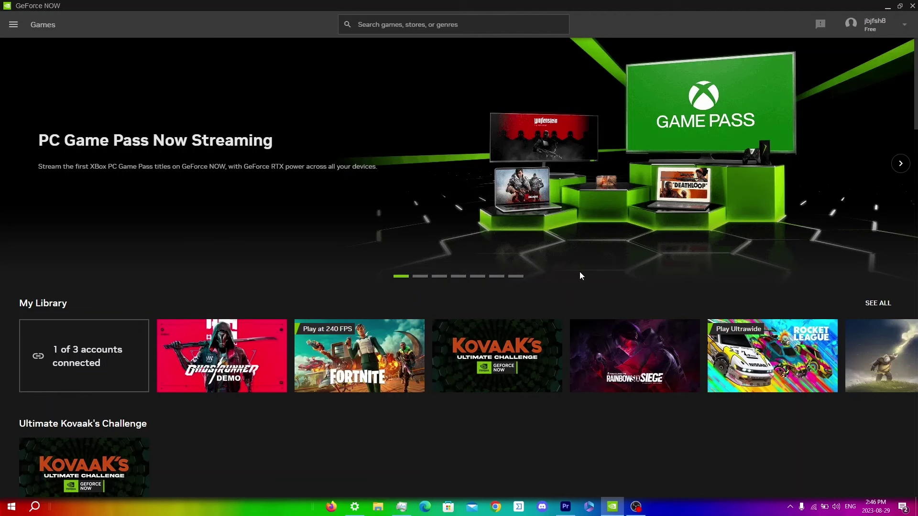
left_click(355, 363)
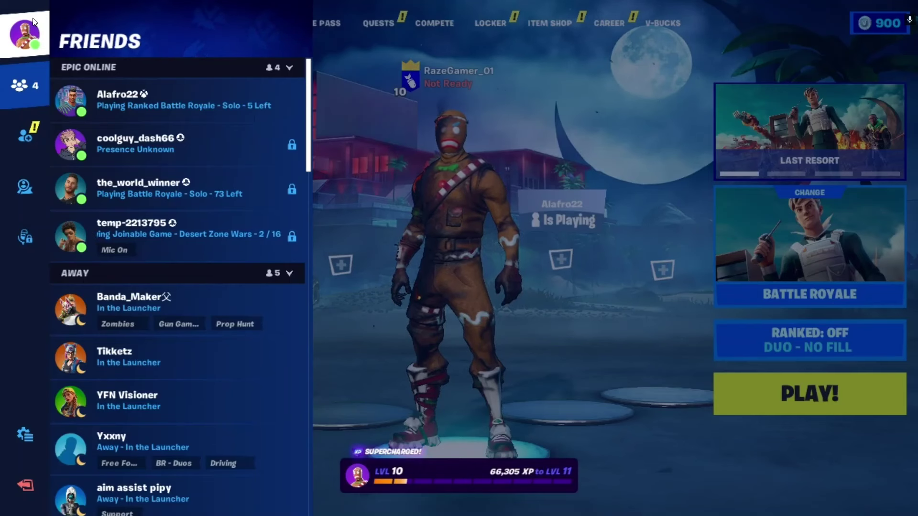
Open Fortnite's video settings, set the frame rate limit to Unlimited, and apply the change
left_click(30, 447)
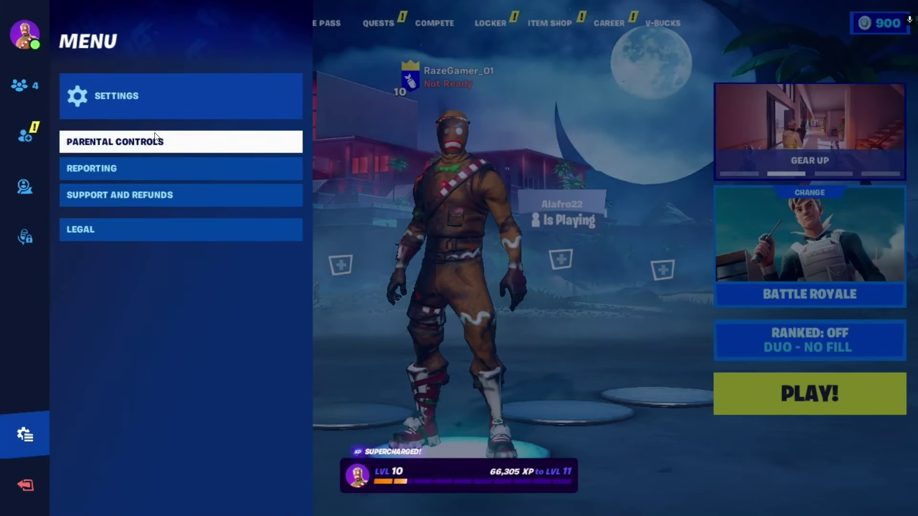
left_click(167, 107)
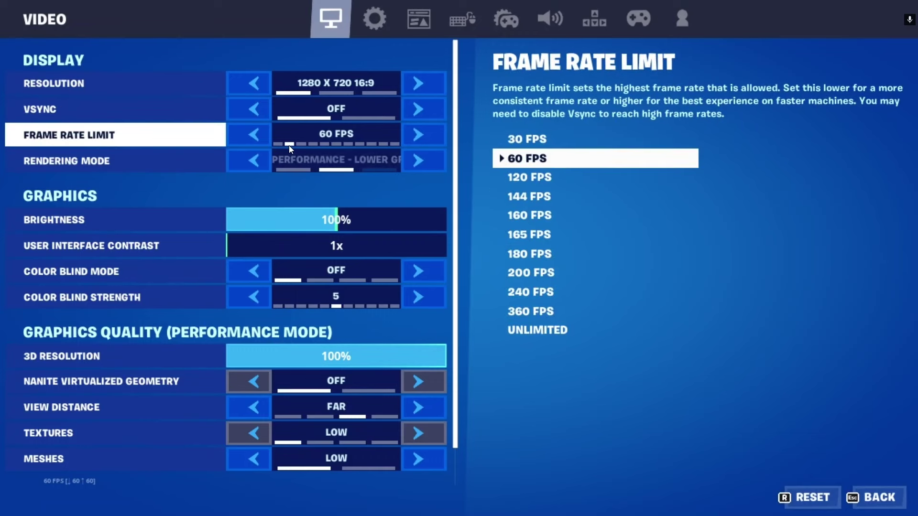
left_click_drag(289, 145, 395, 144)
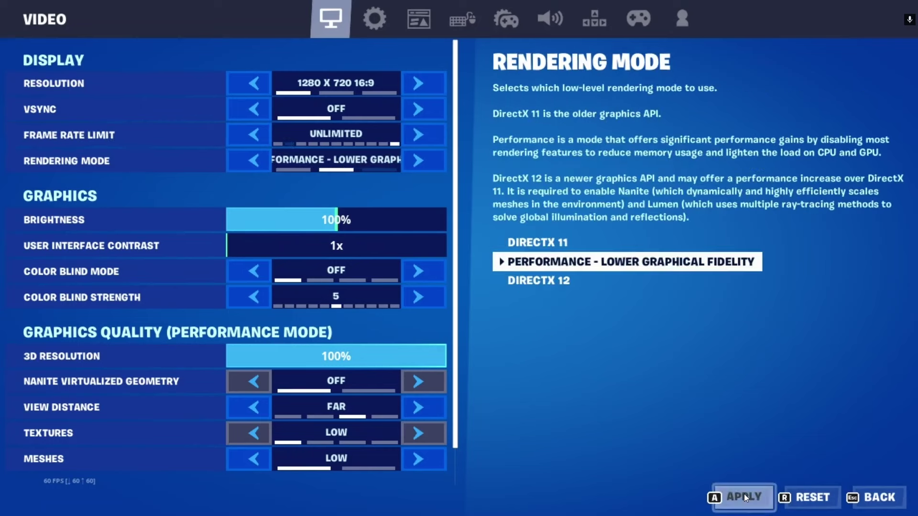
left_click(744, 496)
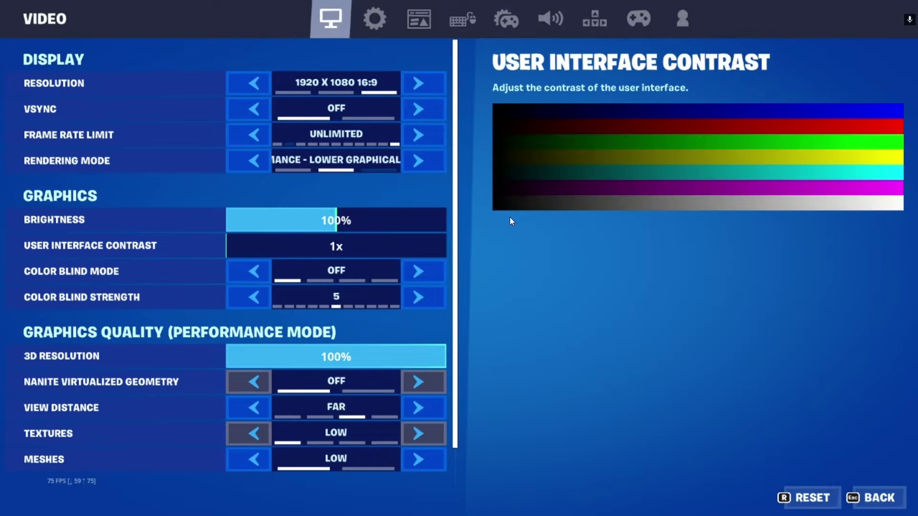
key("ctrl+alt+F6")
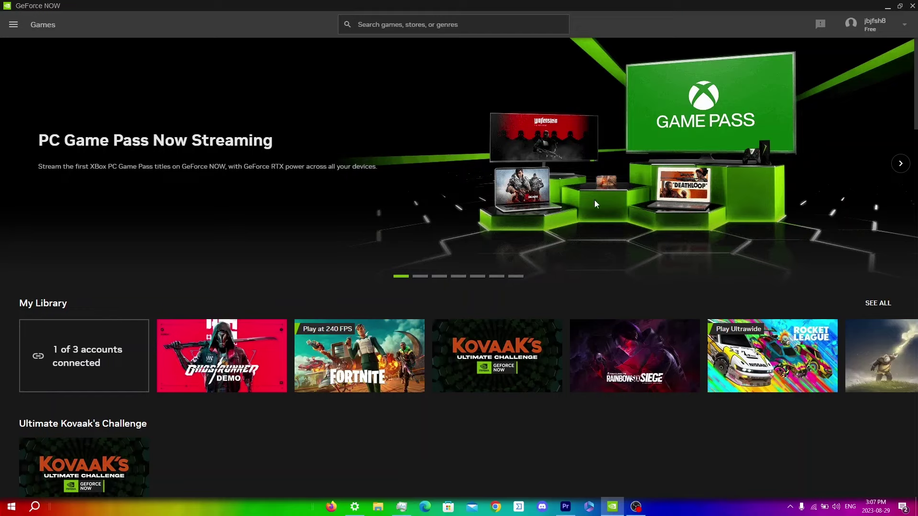
Open the GeForce NOW settings and pick a region from the server location list
left_click(13, 24)
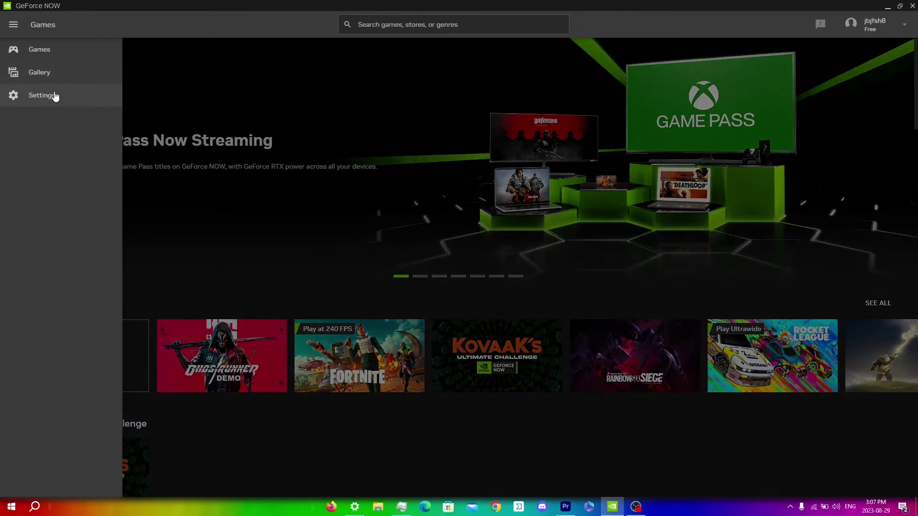
left_click(55, 95)
scroll(578, 379, "down", 5)
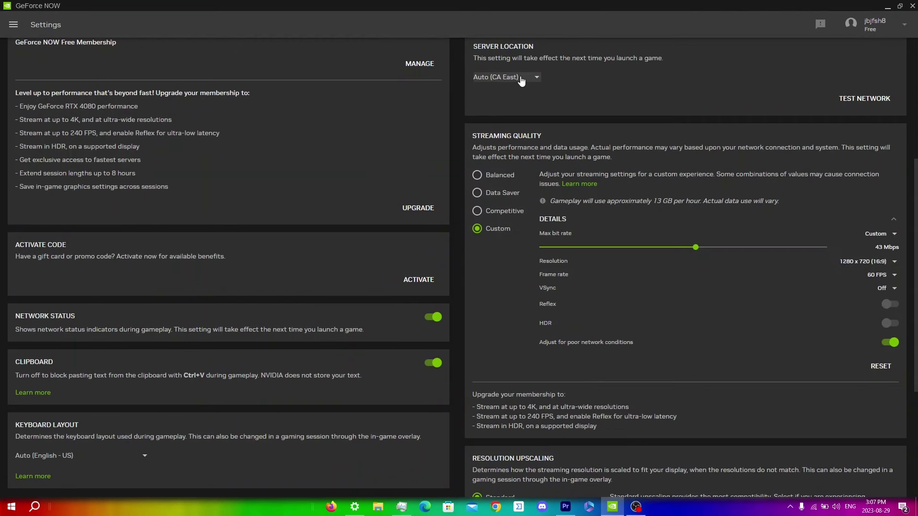
left_click(504, 81)
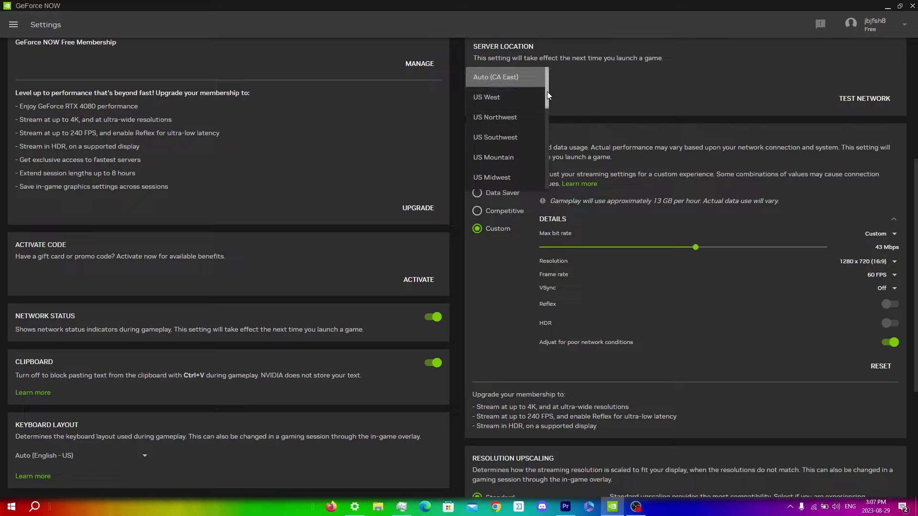
left_click_drag(547, 91, 545, 133)
scroll(545, 141, "down", 3)
left_click(523, 180)
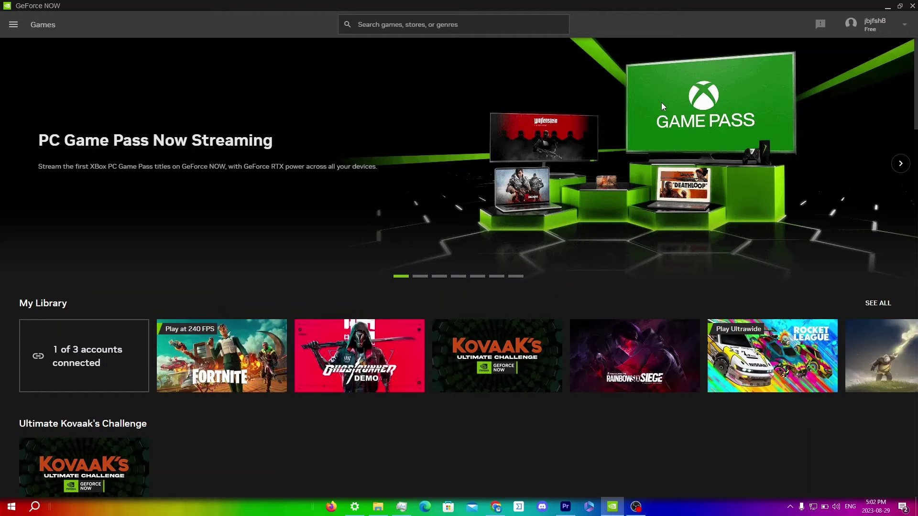
Run appwiz.cpl and uninstall NVIDIA GeForce NOW from the installed programs, dismissing the uninstaller and Programs and Features windows
key("super+r")
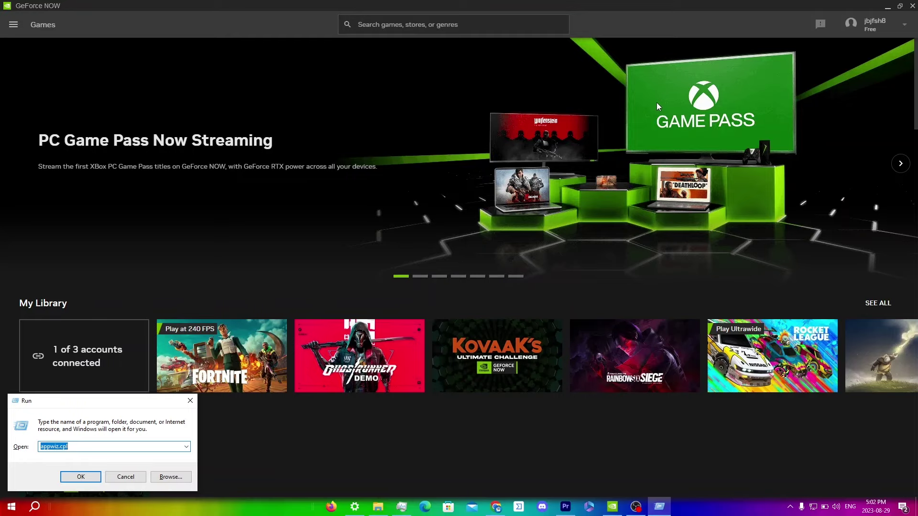
key("Return")
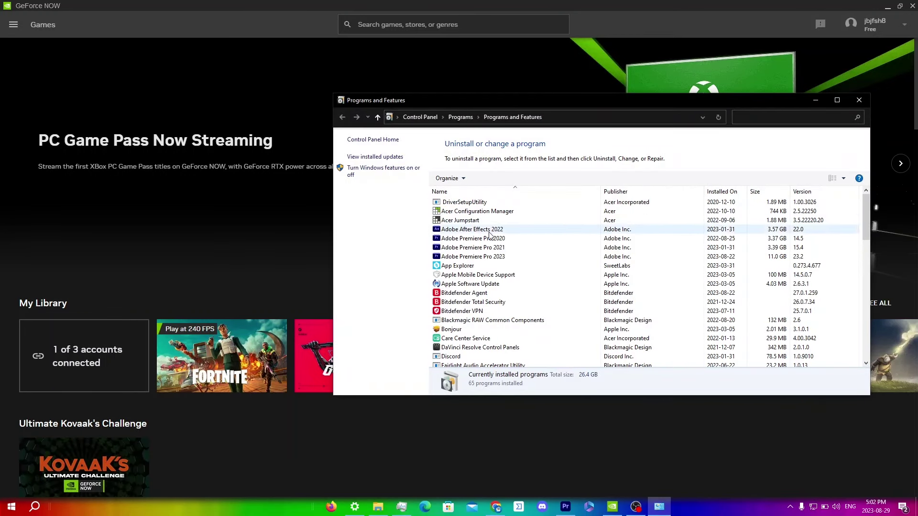
scroll(489, 237, "down", 5)
scroll(456, 249, "down", 10)
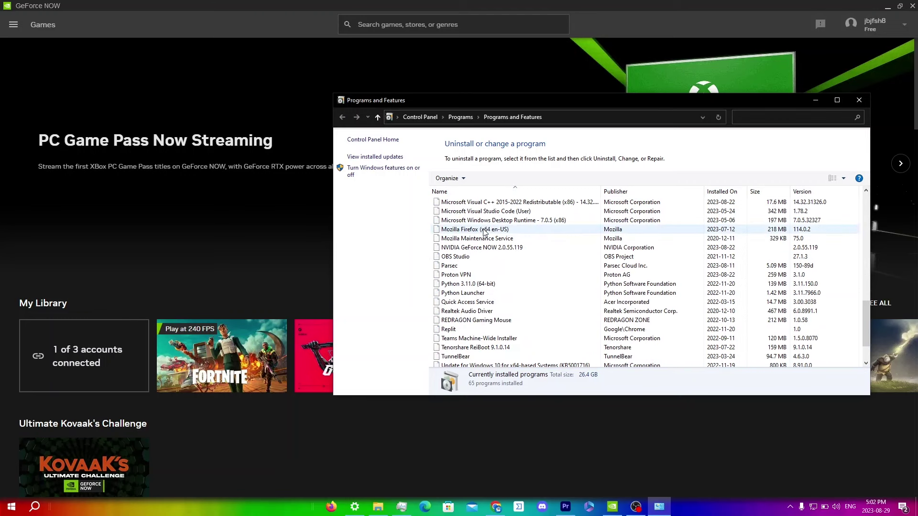
left_click(469, 249)
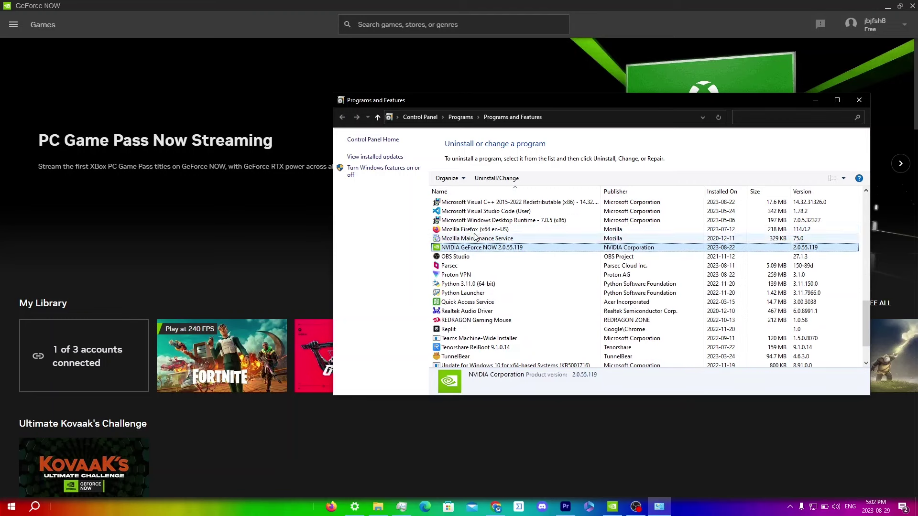
left_click(481, 180)
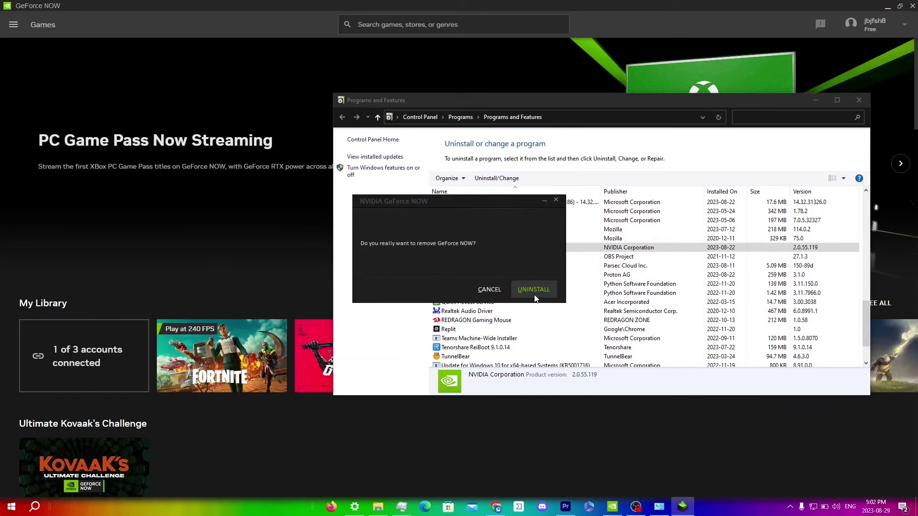
left_click(530, 289)
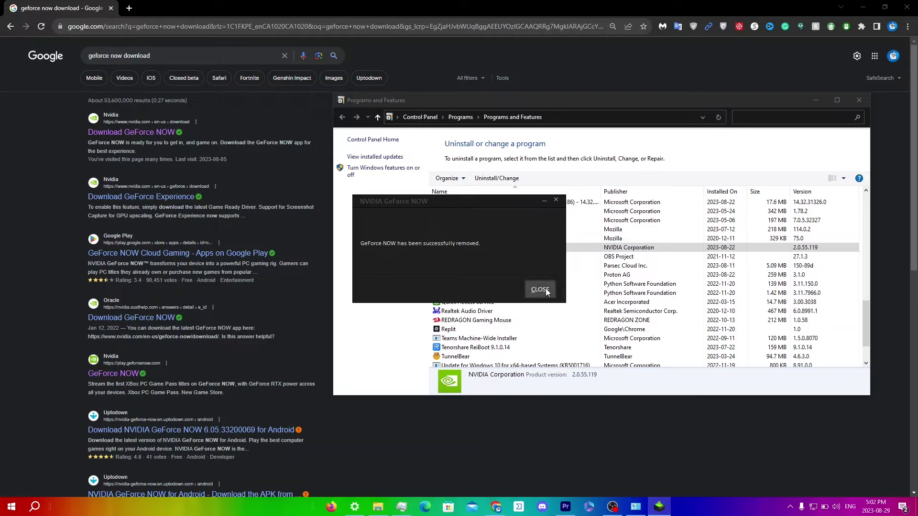
left_click(540, 290)
left_click(821, 100)
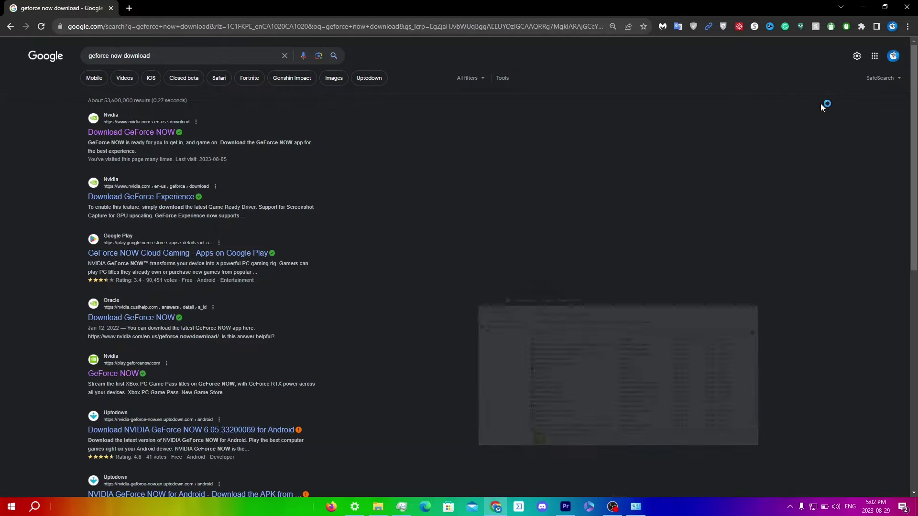
Download the Windows PC version of GeForce NOW from NVIDIA's download page and run the downloaded installer
left_click(160, 135)
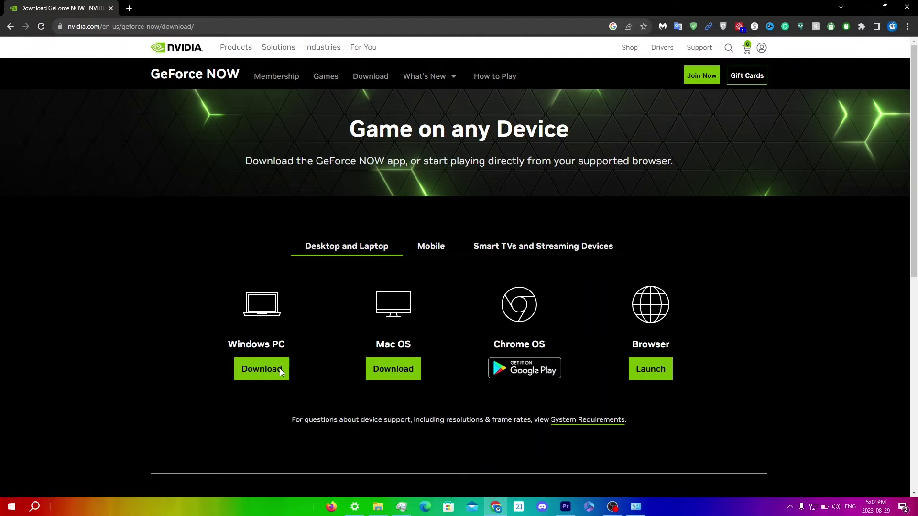
left_click(256, 372)
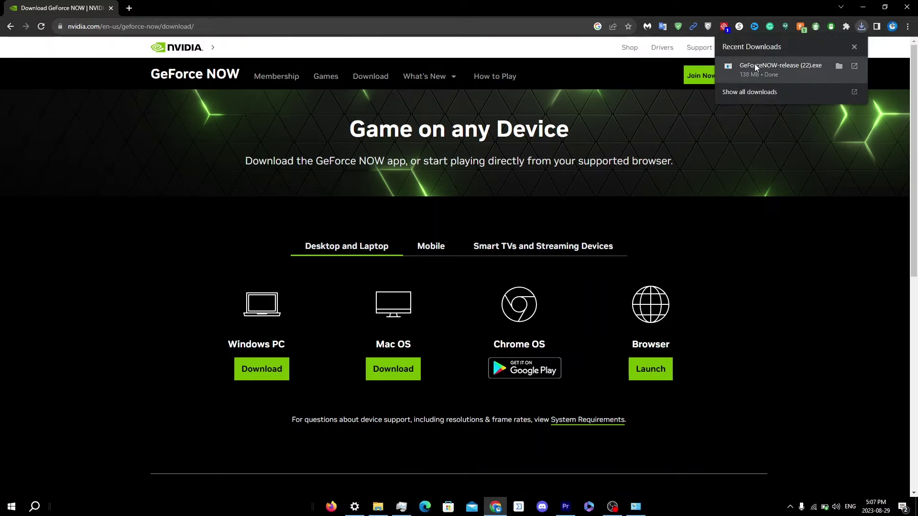
left_click(752, 68)
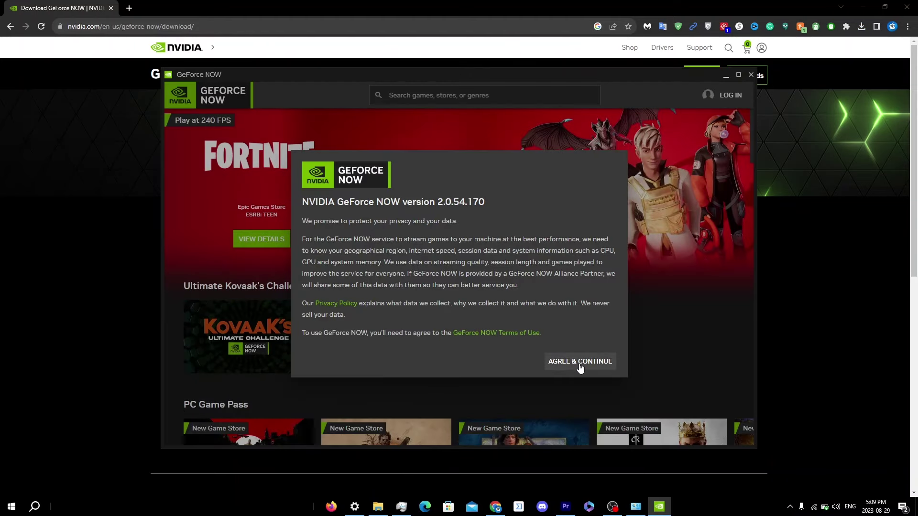
Accept the GeForce NOW terms of use and complete the introductory tips for the menu and game search
left_click(579, 364)
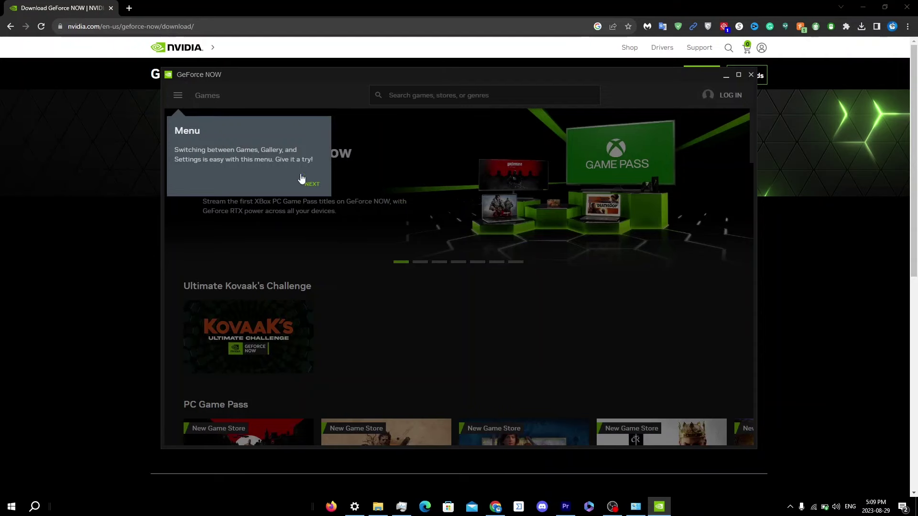
left_click(311, 184)
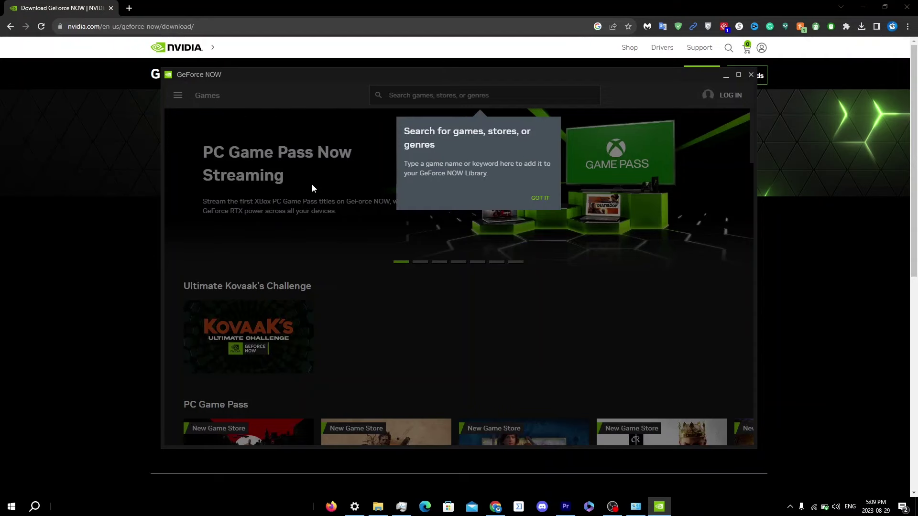
left_click(540, 197)
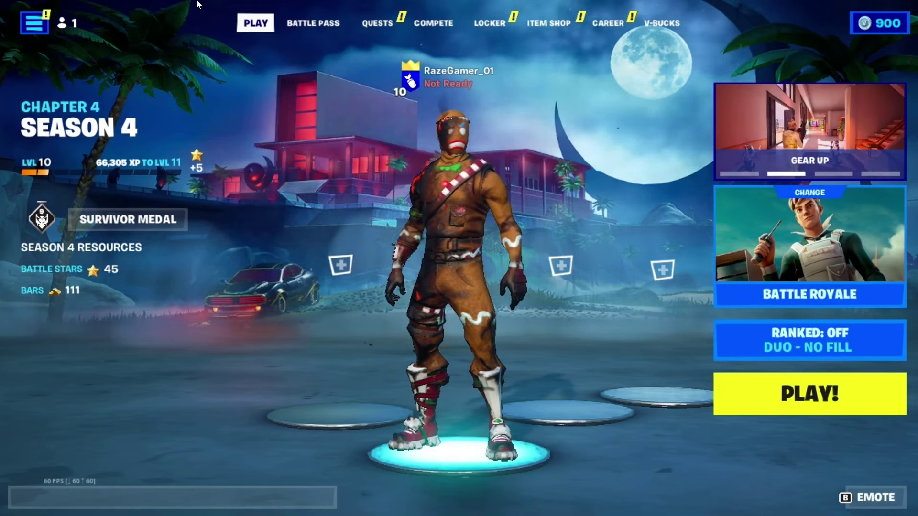
Open Fortnite's settings, reset the video options to default, and restart the game
left_click(33, 15)
left_click(24, 435)
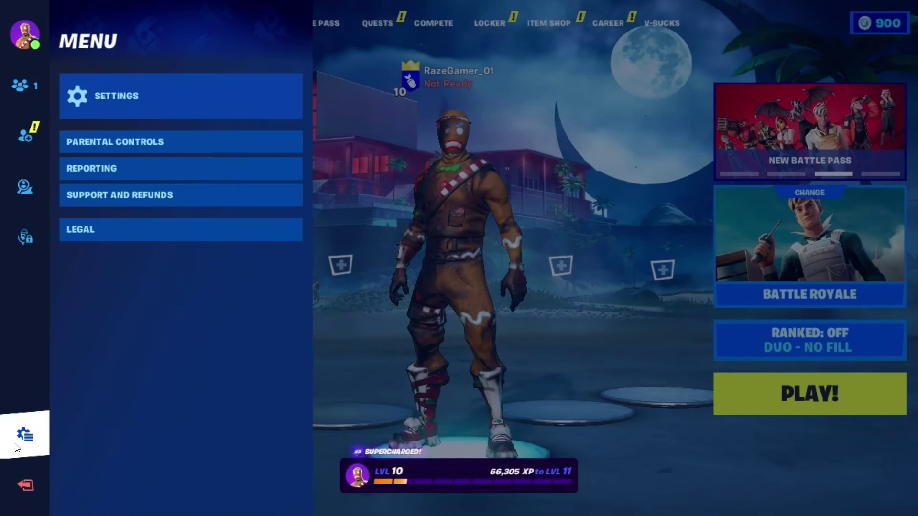
left_click(168, 117)
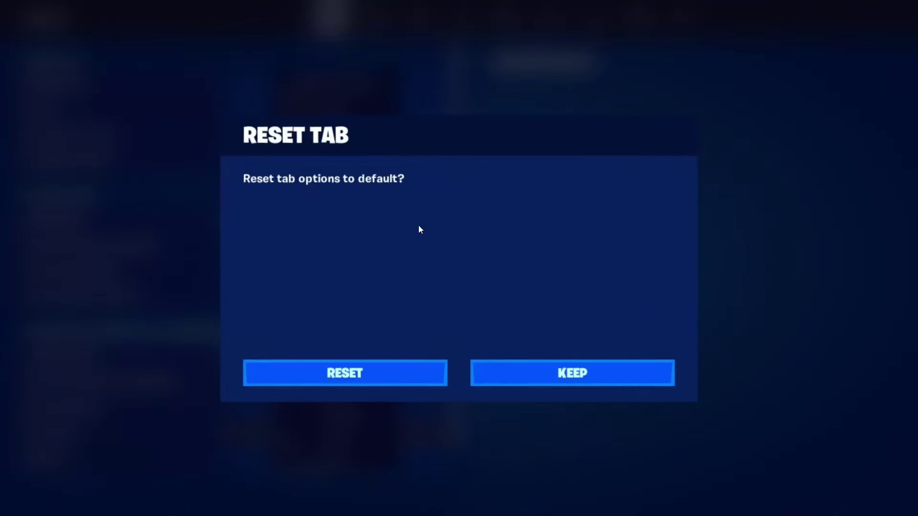
left_click(388, 372)
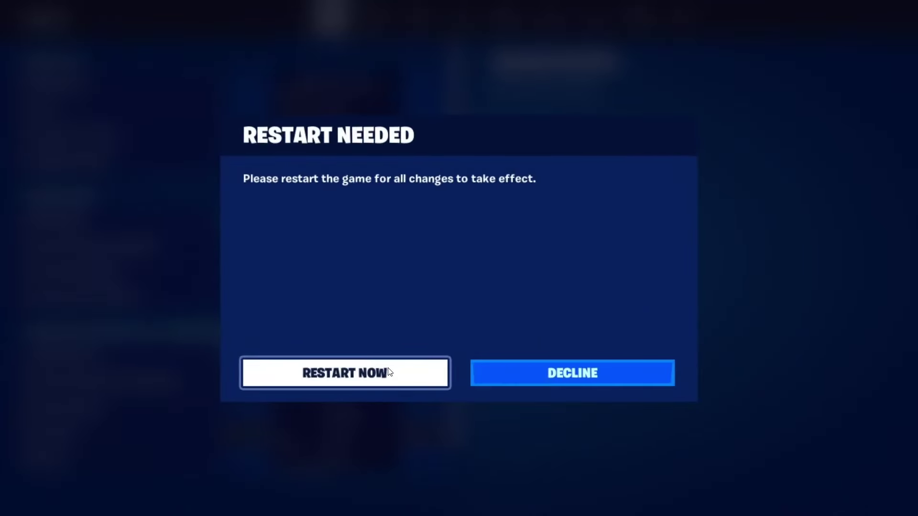
left_click(413, 380)
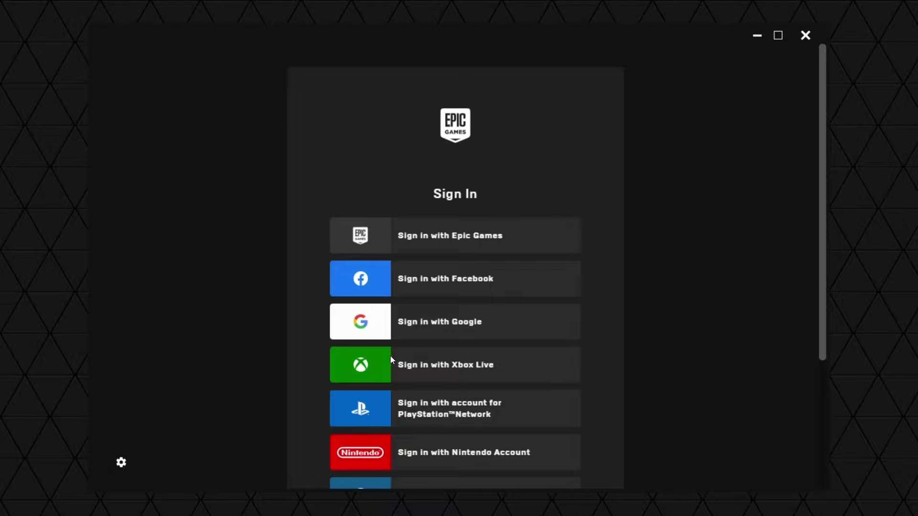
Sign in with the Epic Games option, view Fortnite's store page, and launch Fortnite from the quick launch list
left_click(487, 240)
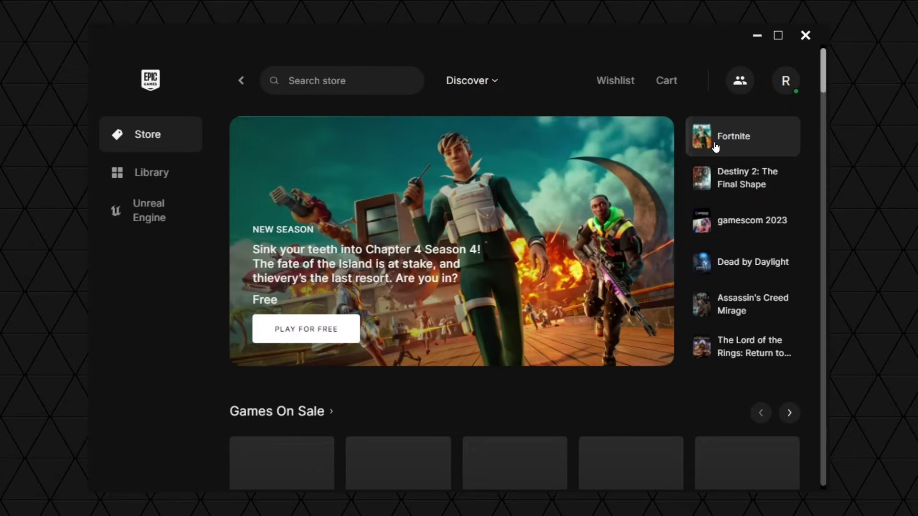
left_click(363, 214)
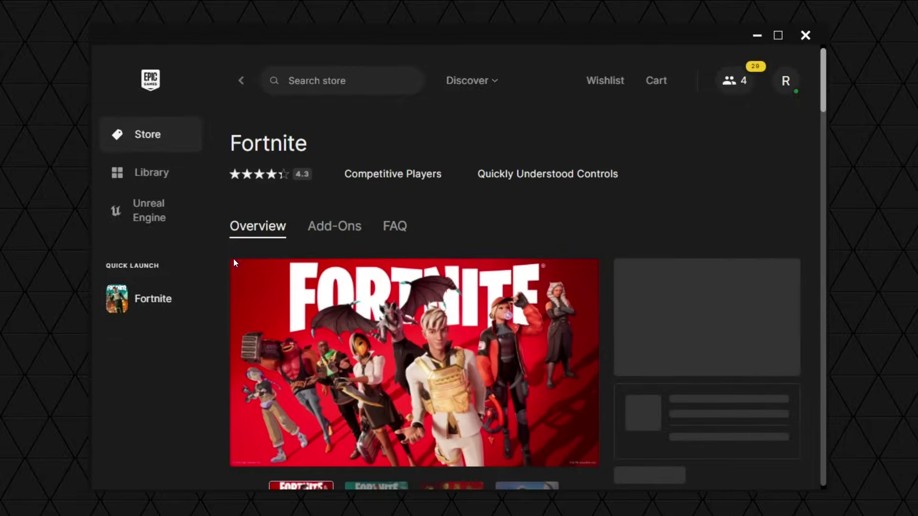
left_click(175, 299)
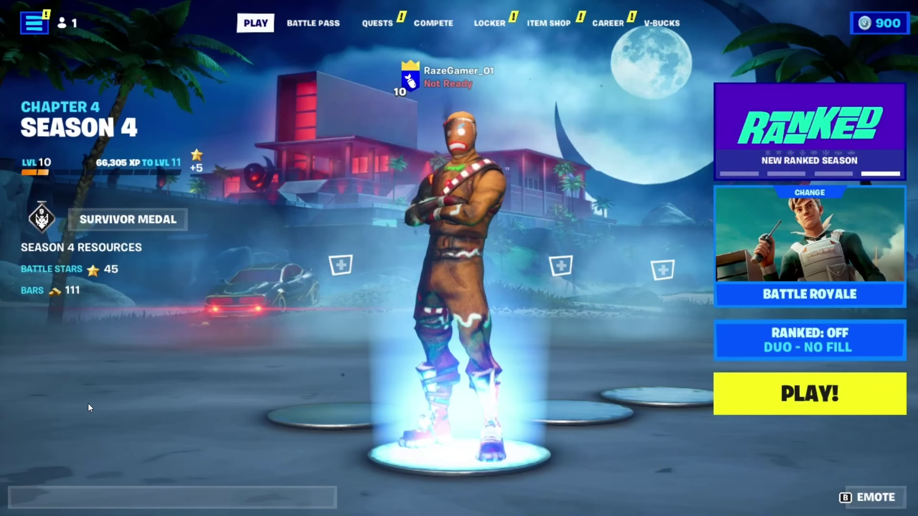
Open Fortnite's video settings, set the frame rate limit to Unlimited, and apply the change
left_click(34, 22)
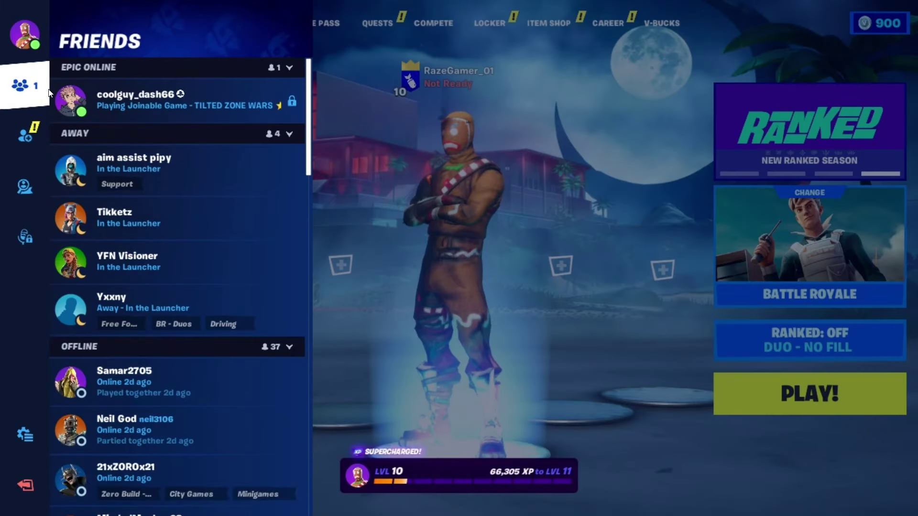
left_click(23, 422)
left_click(175, 87)
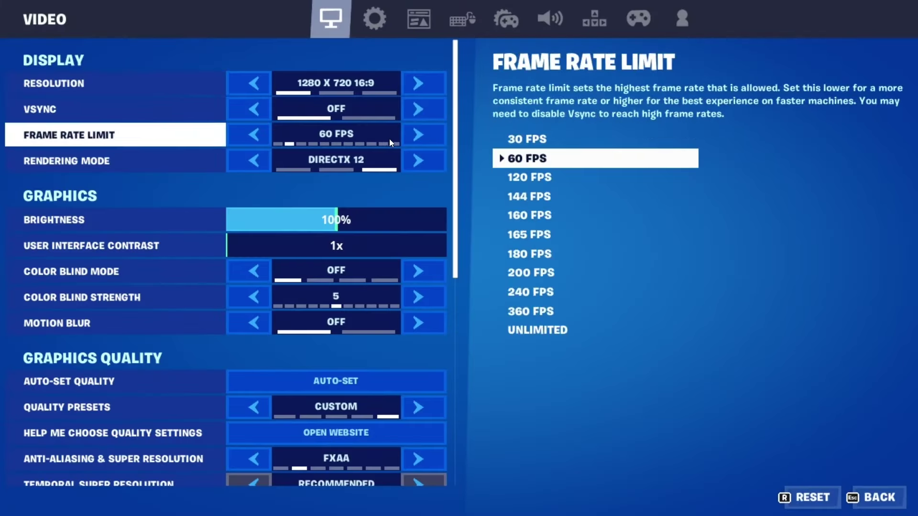
left_click(418, 136)
left_click(422, 137)
left_click(423, 136)
left_click(422, 137)
left_click(422, 137)
left_click(423, 137)
left_click(422, 137)
left_click(423, 137)
left_click(422, 137)
left_click(725, 500)
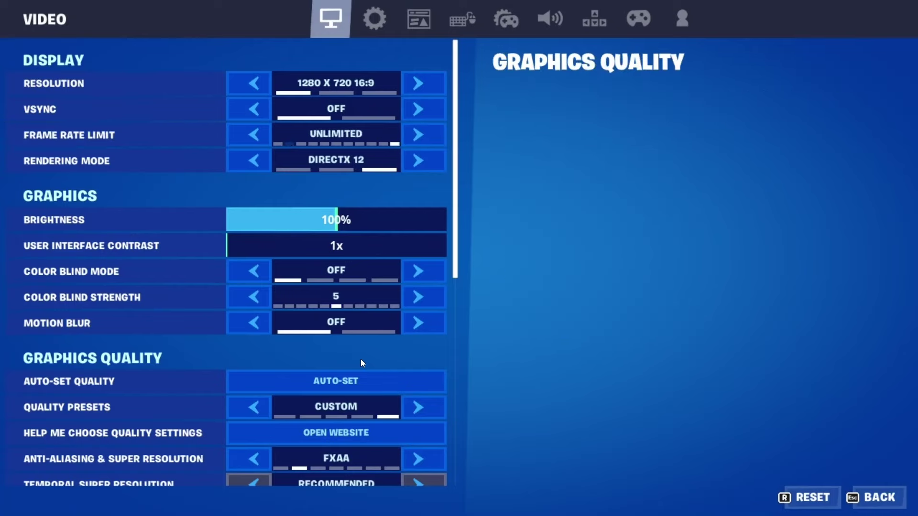
Turn on Show FPS in the advanced graphics settings and apply the change
scroll(361, 359, "down", 7)
scroll(360, 359, "down", 2)
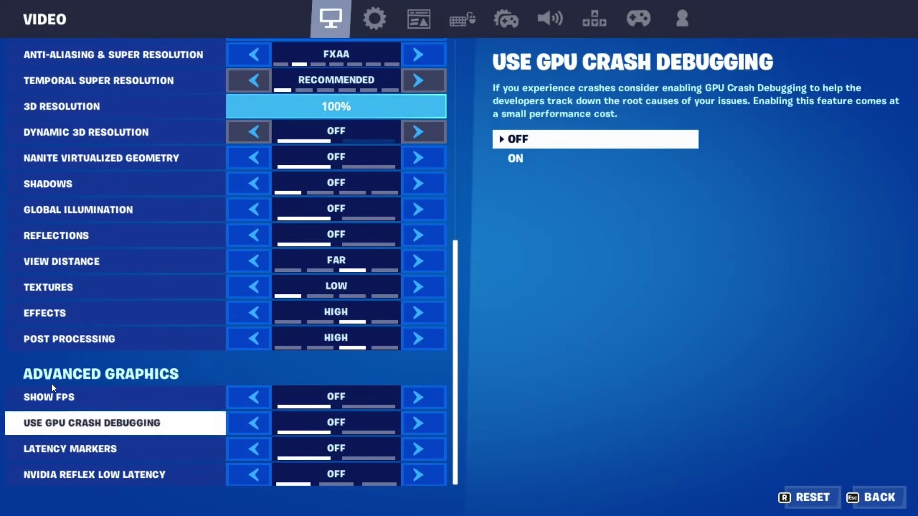
left_click(431, 397)
left_click(731, 498)
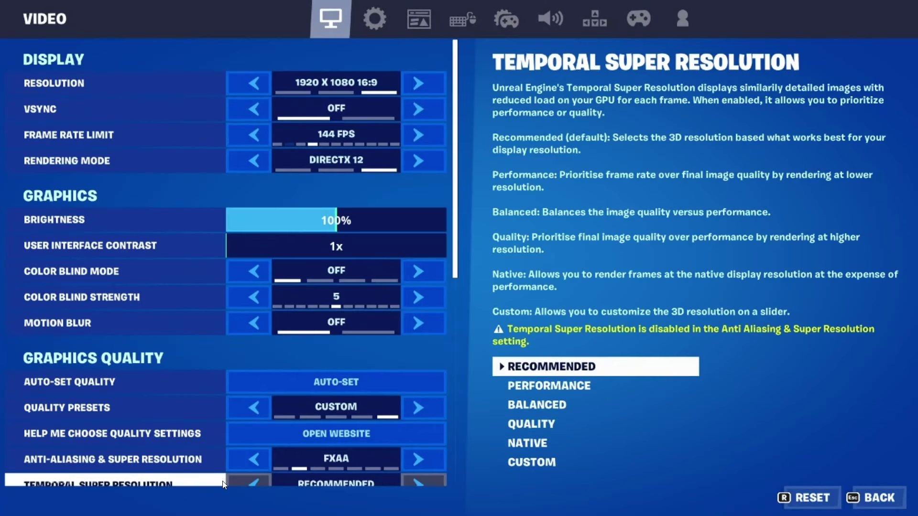